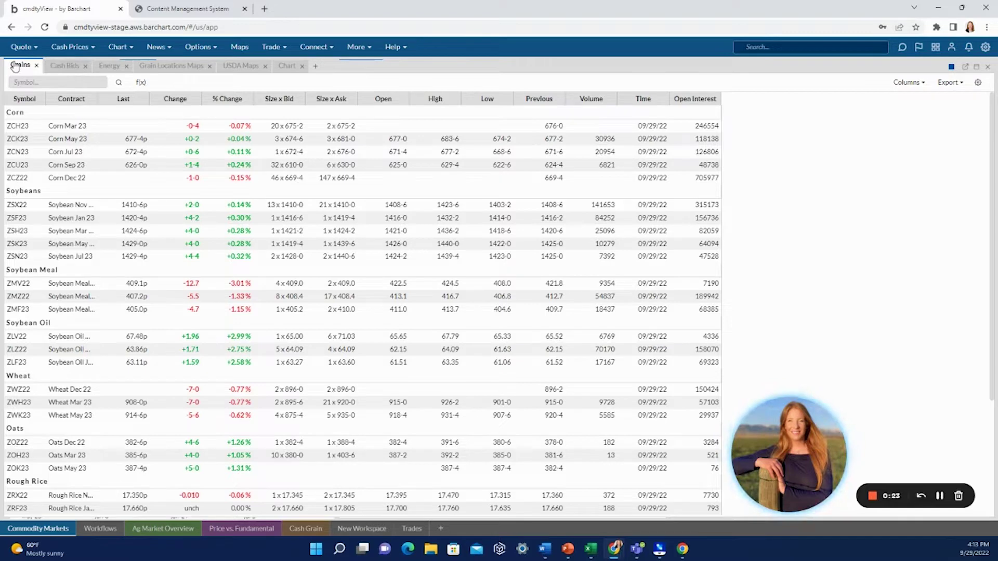
- Switch to the Energy quotes, then view the Grain Locations Maps of Iowa
right_click(115, 72)
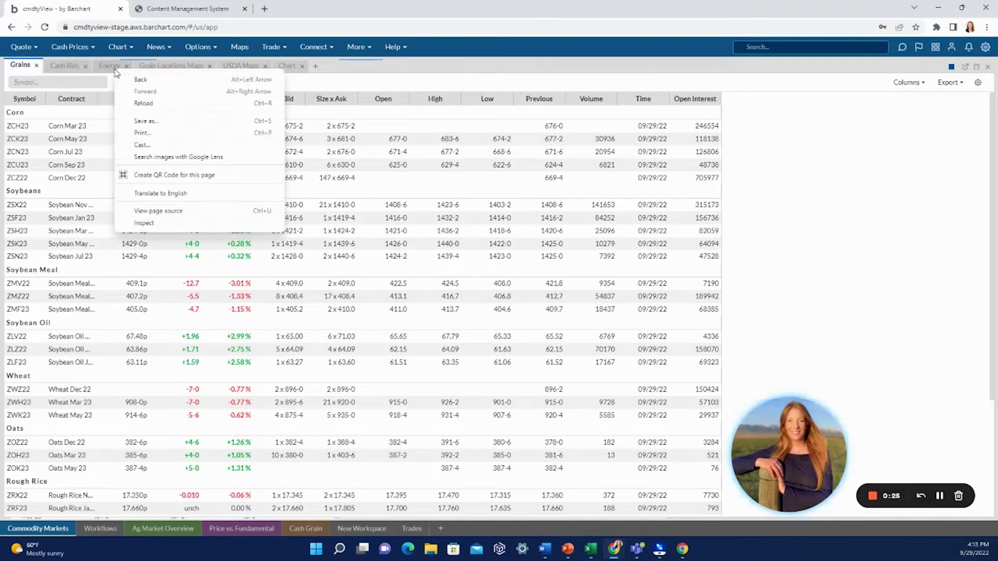
click(110, 68)
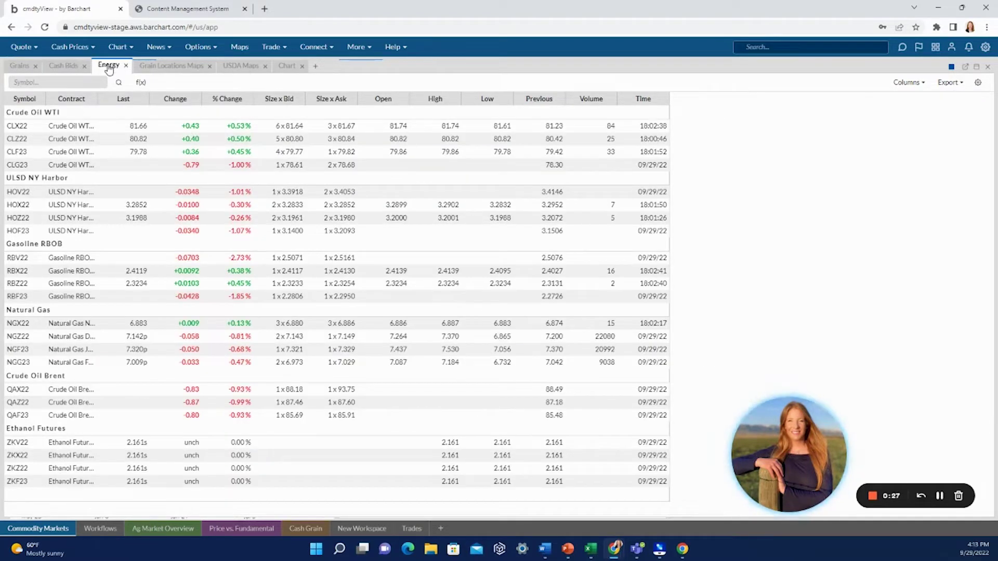
click(179, 74)
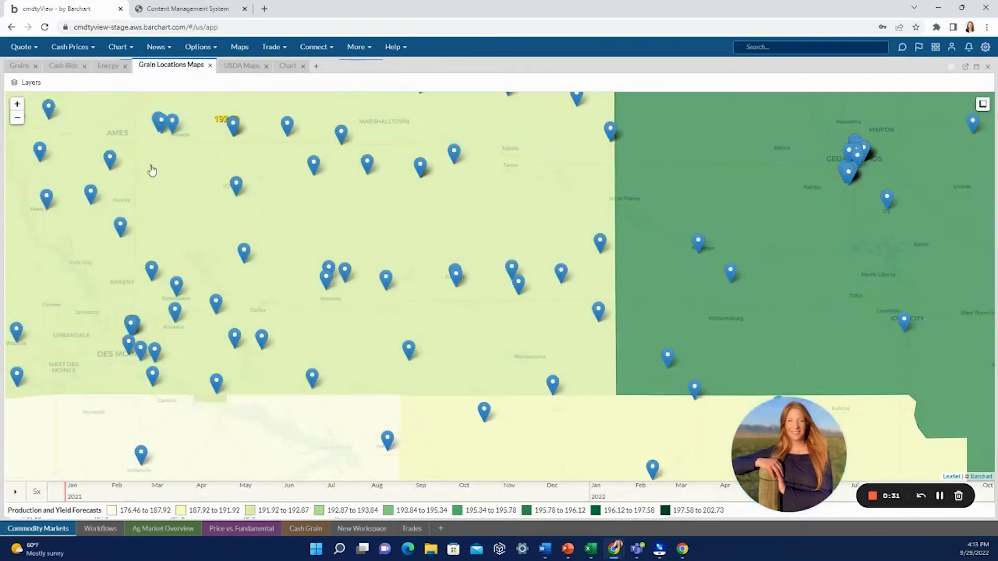
- Browse the Workflows eSign and Farmers lists, then switch to the Ag Market Overview workspace
click(91, 530)
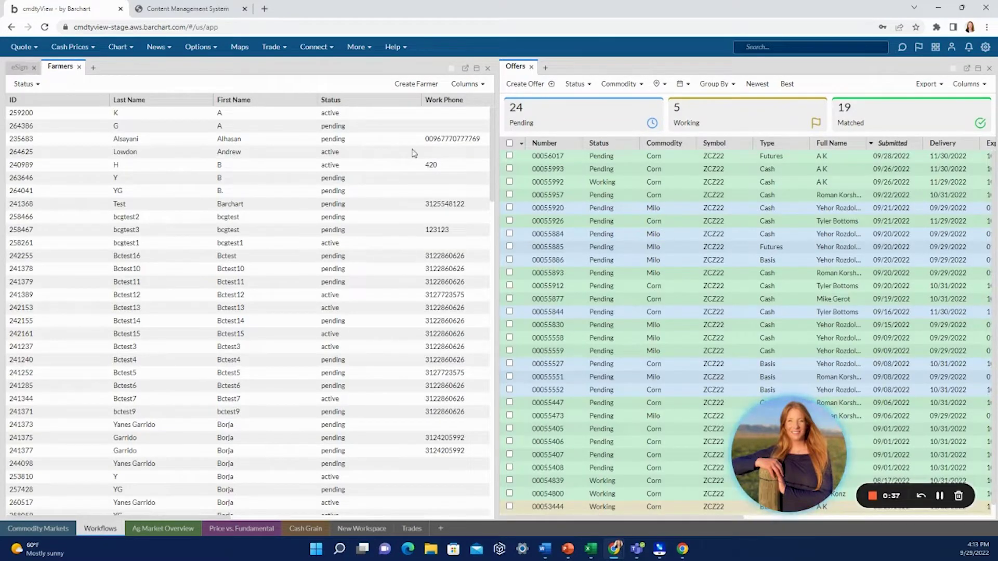
right_click(21, 70)
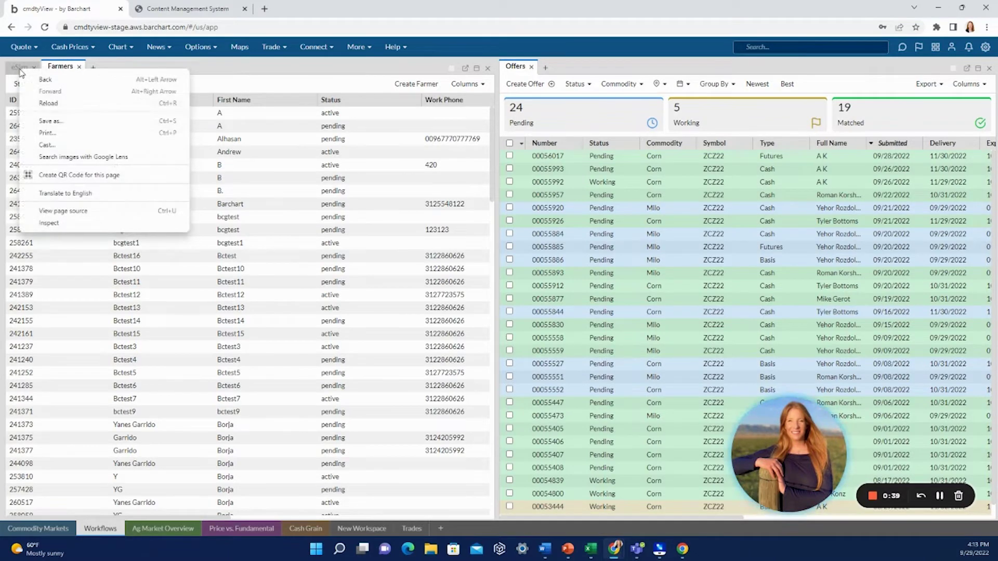
click(20, 69)
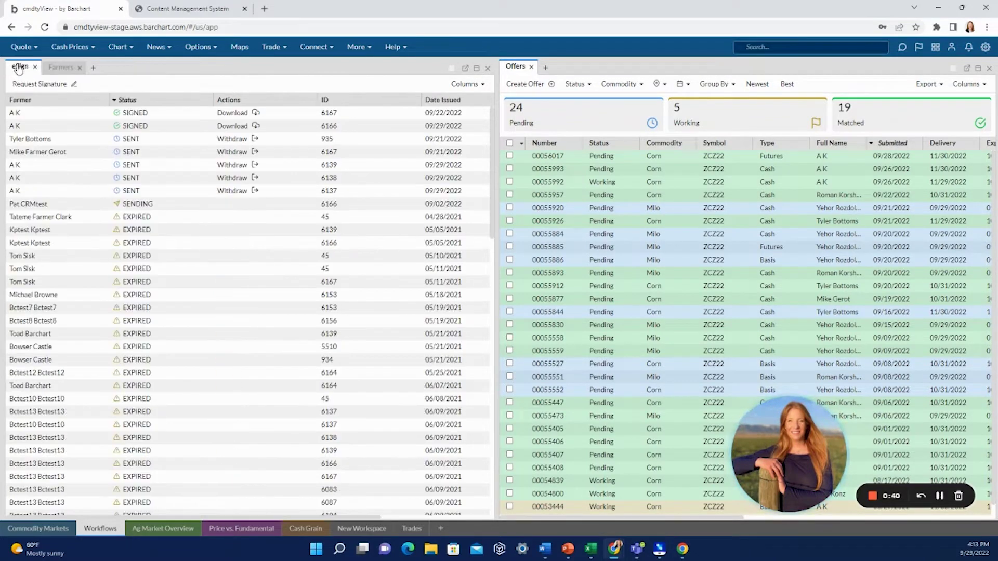
click(61, 67)
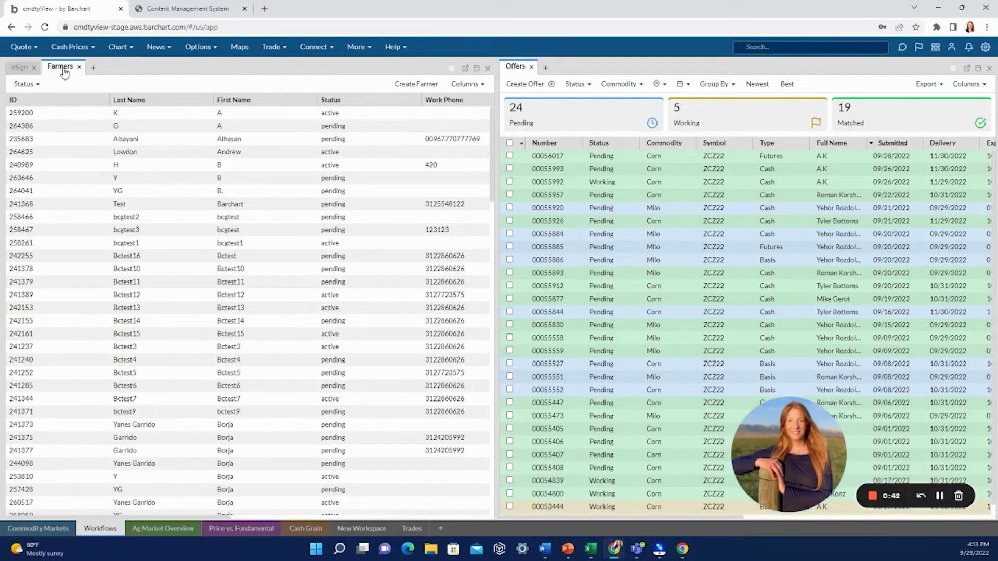
click(160, 531)
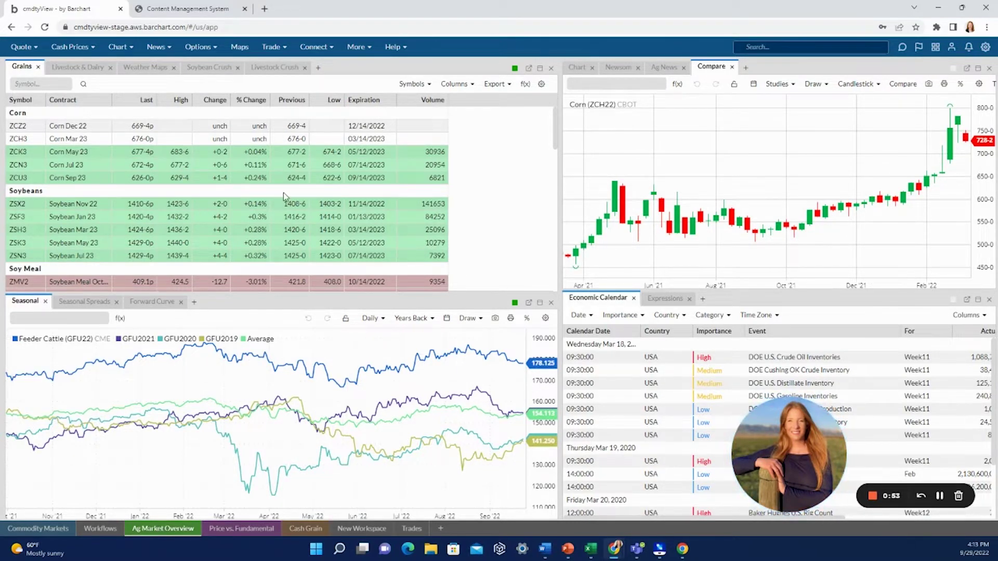
- Show the Livestock & Dairy quotes, then the Midwest weather map
click(81, 67)
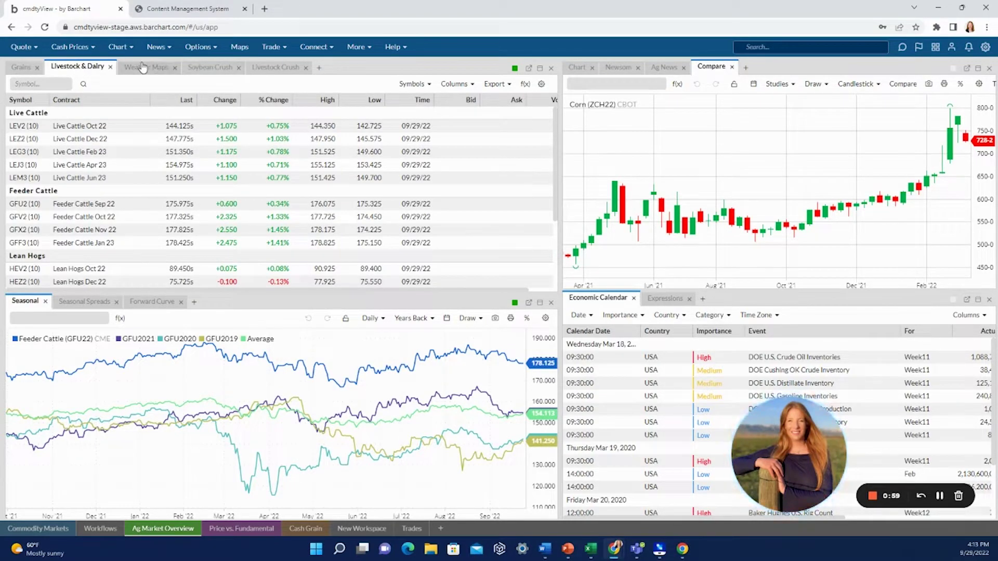
click(142, 68)
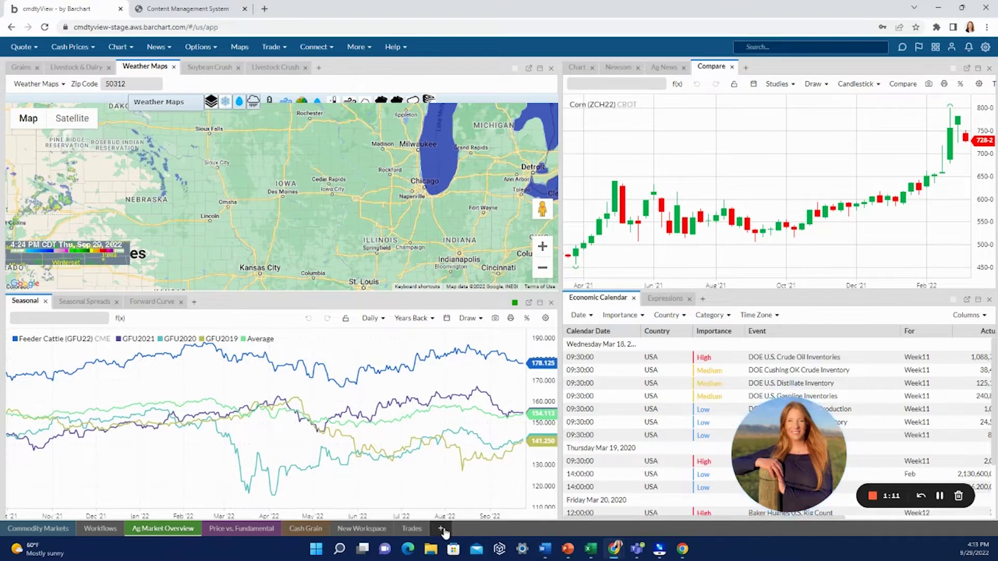
- Add a new workspace named 'Video Example'
click(441, 529)
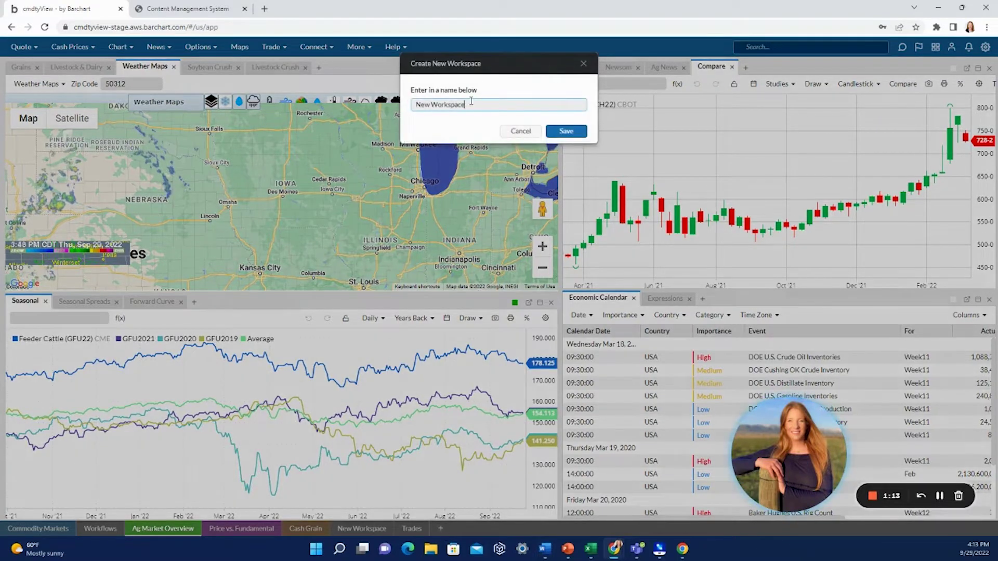
drag(471, 104, 385, 112)
text(Vid)
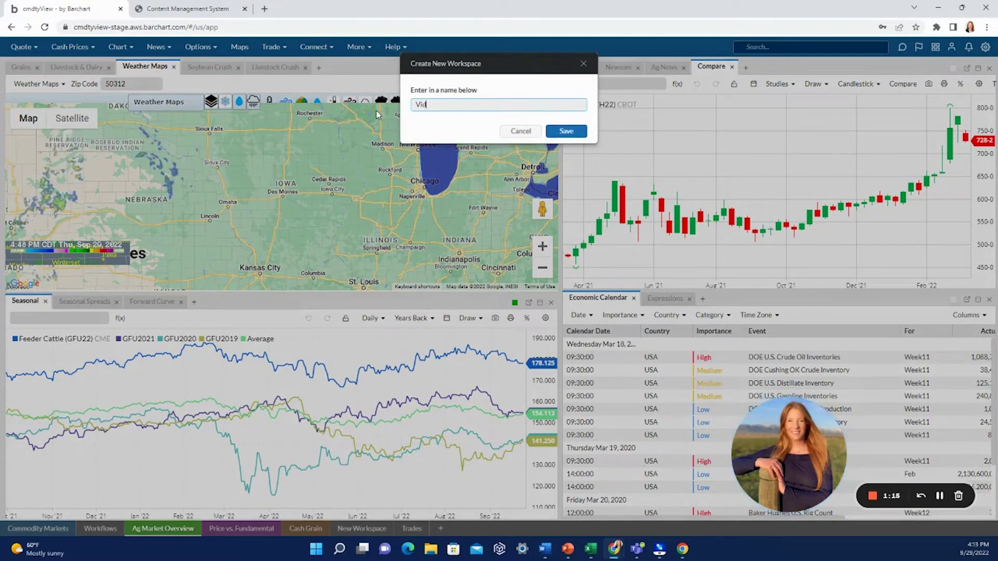
text(eo Example)
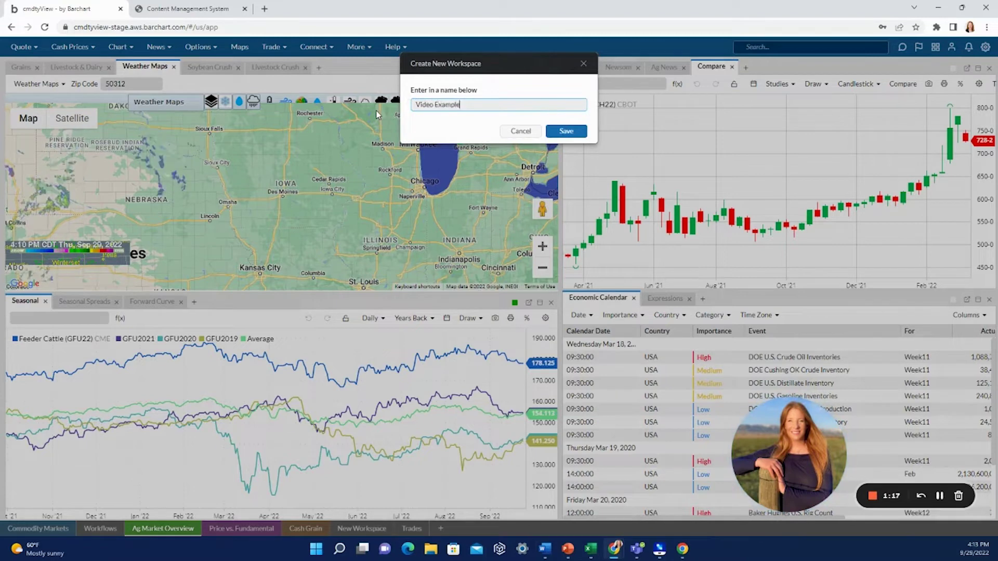
key(Return)
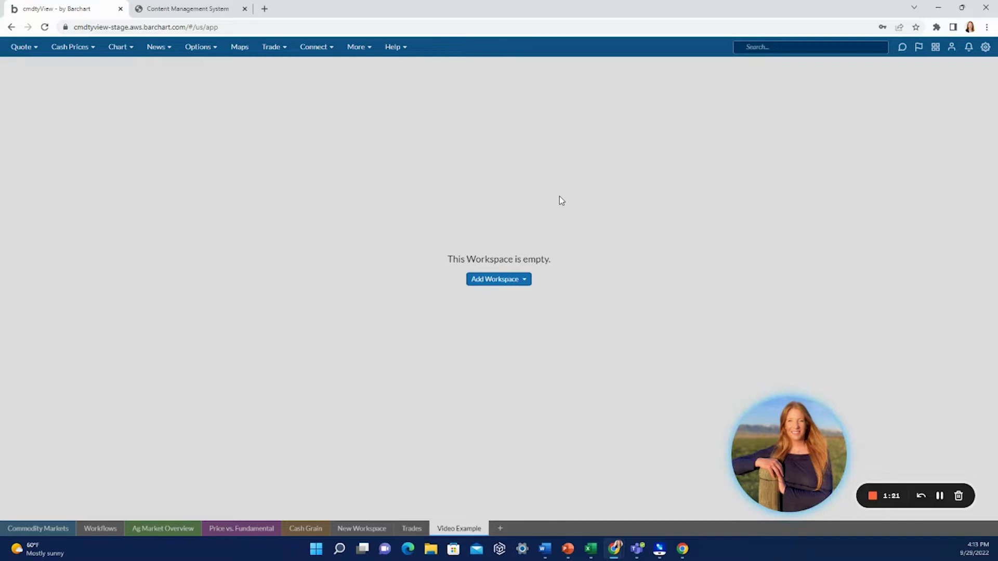
- Add a Grains quote board and a Corn (ZCZ22) price chart to the workspace
click(508, 285)
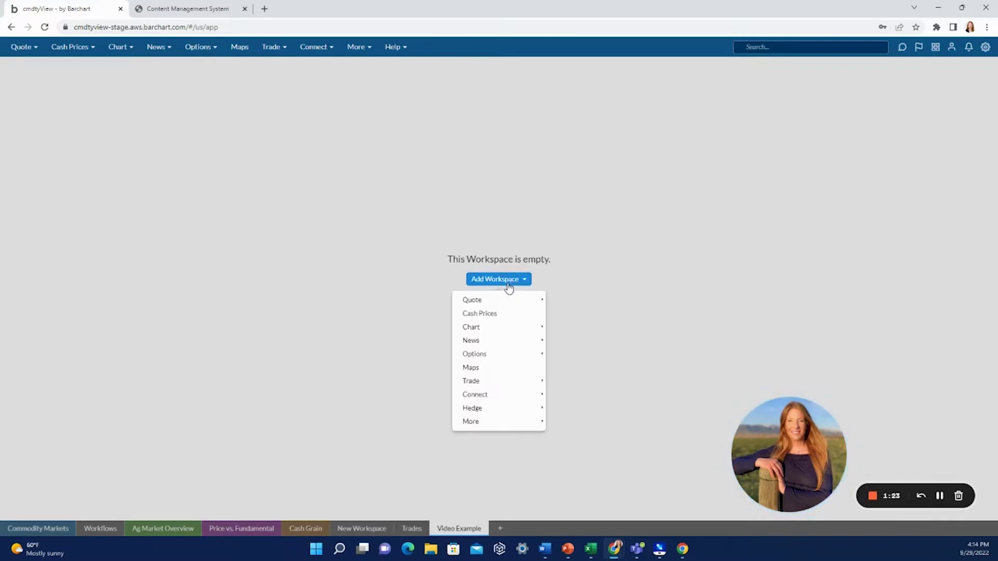
click(508, 285)
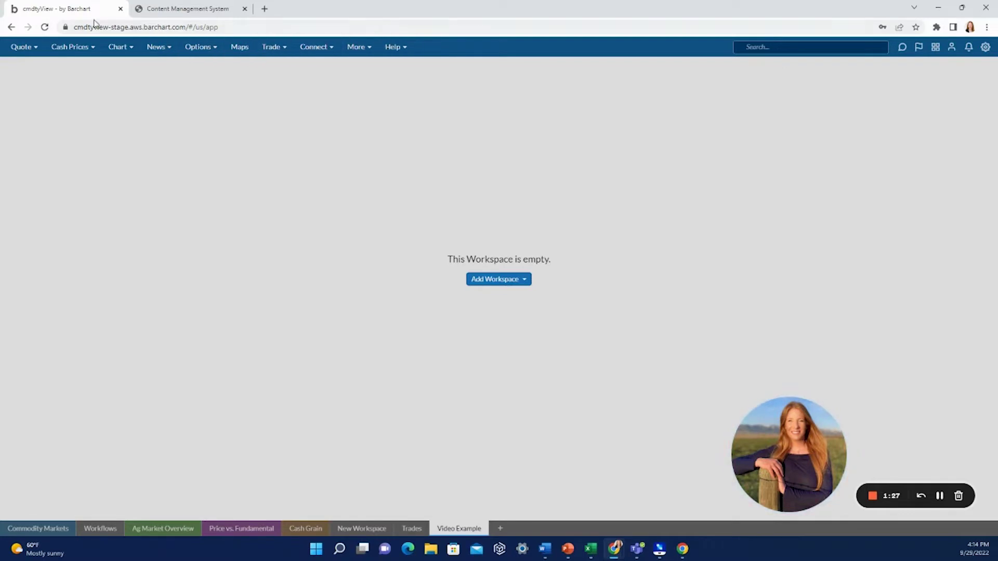
click(26, 46)
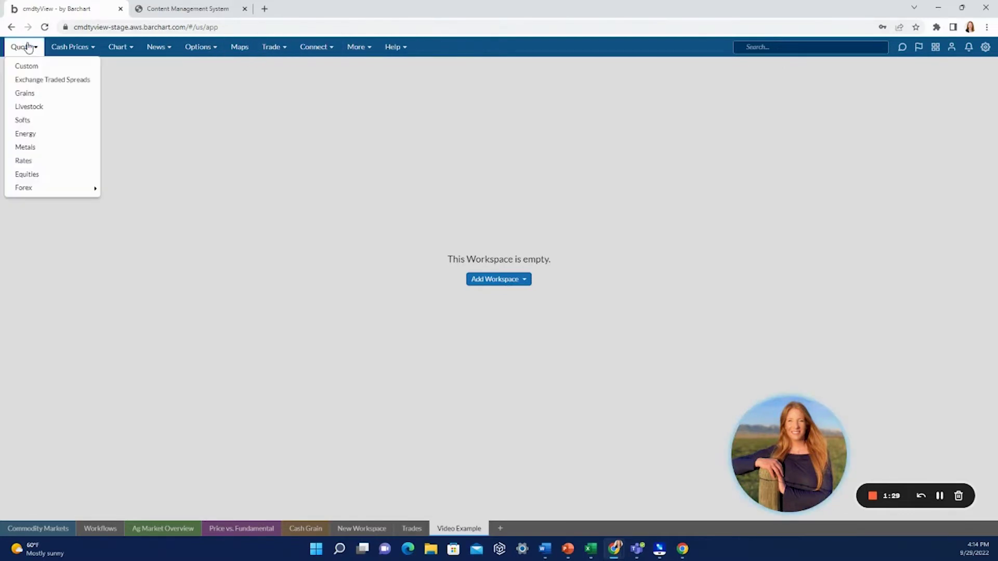
click(26, 93)
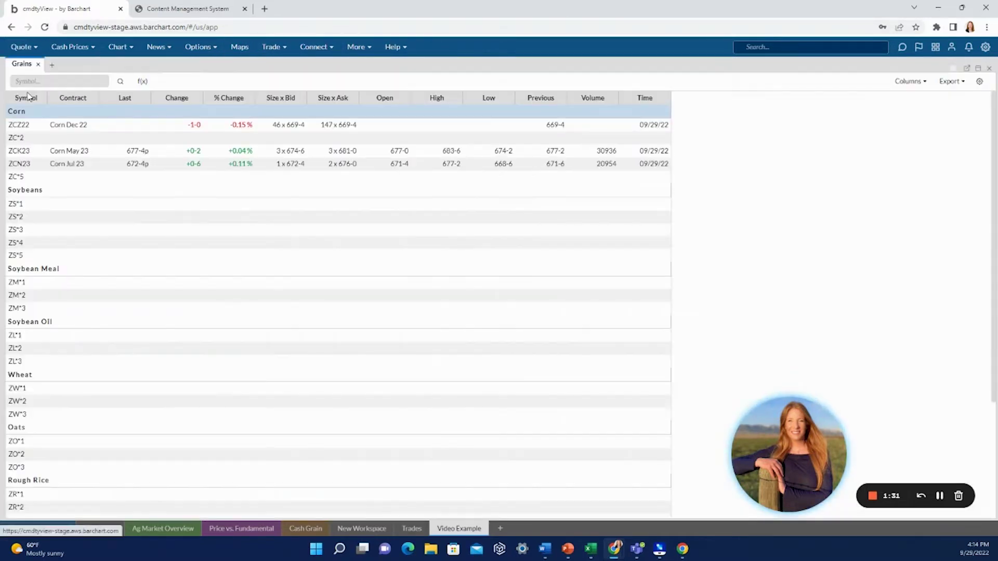
click(121, 46)
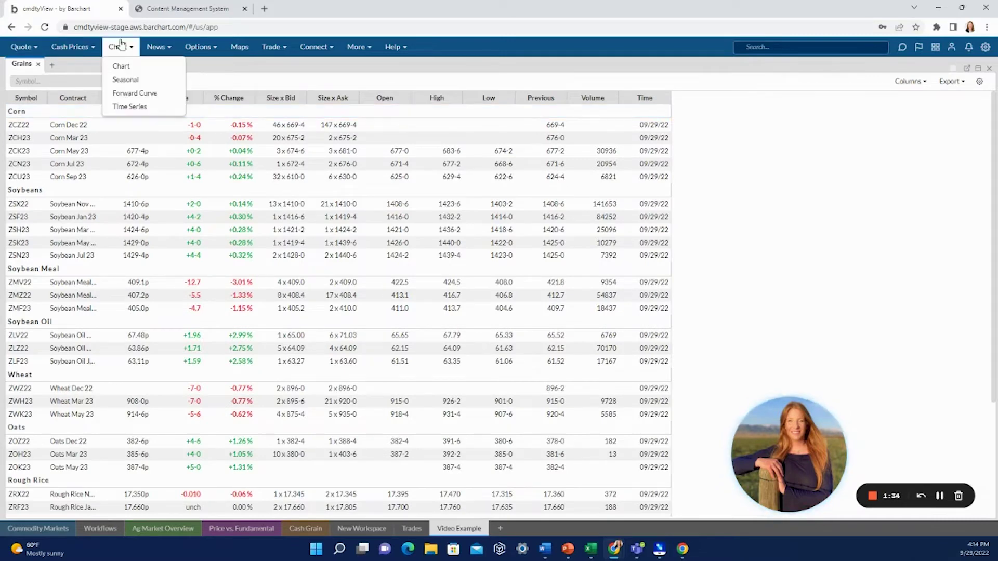
click(124, 66)
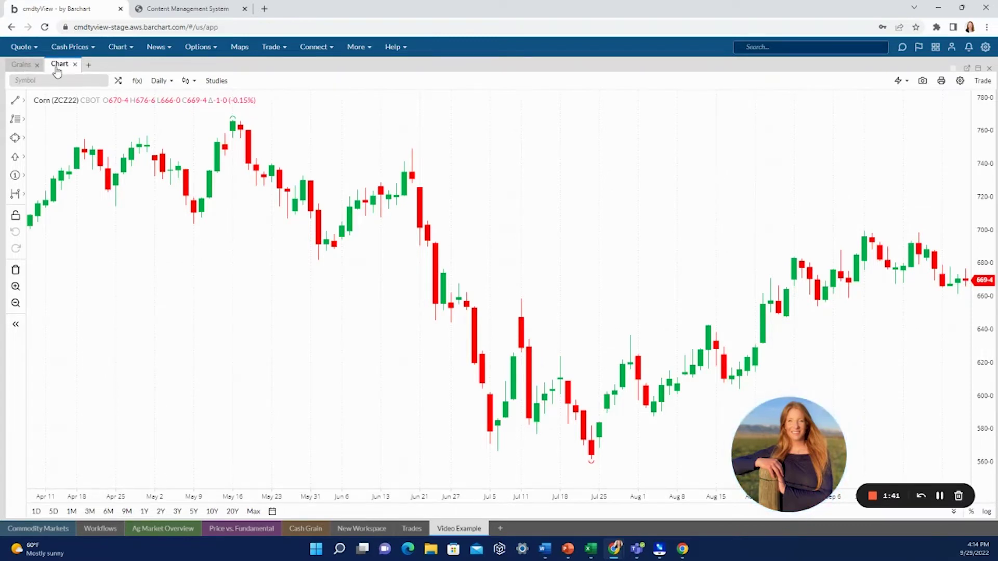
- Dock the Corn chart in its own panel to the right of the Grains quotes
drag(57, 71, 674, 180)
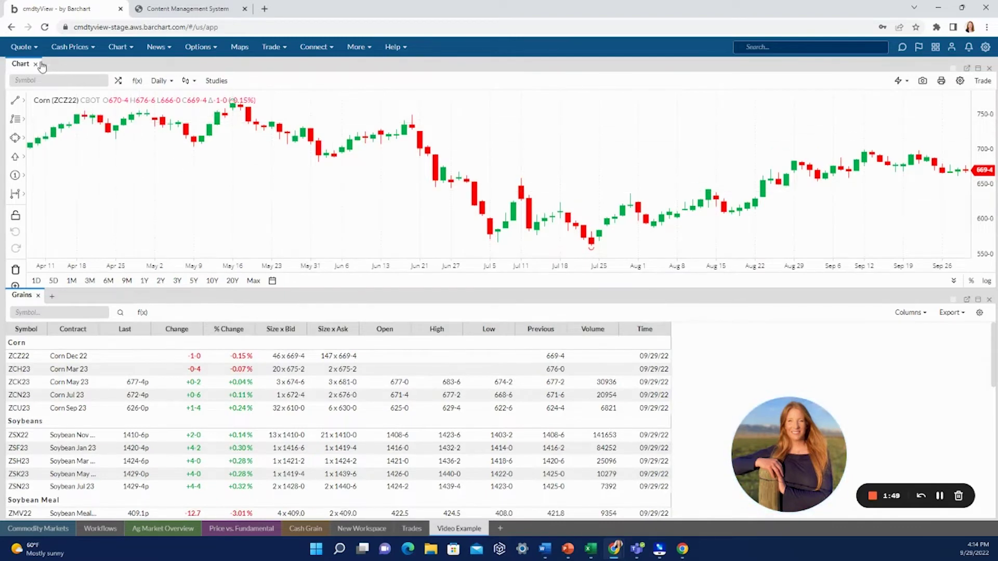
drag(186, 125, 843, 330)
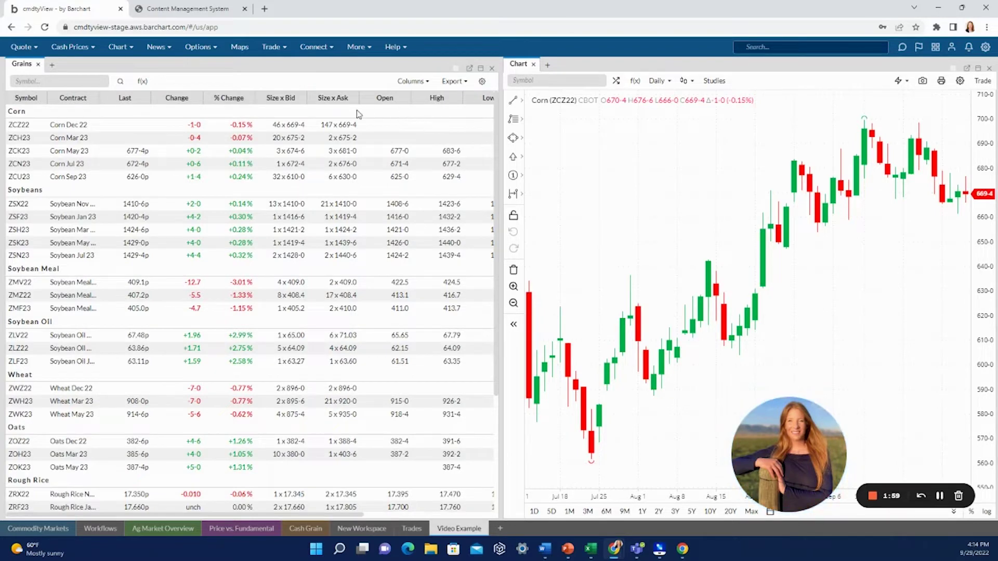
- Add a Maps panel and dock it beneath the Corn chart
right_click(240, 47)
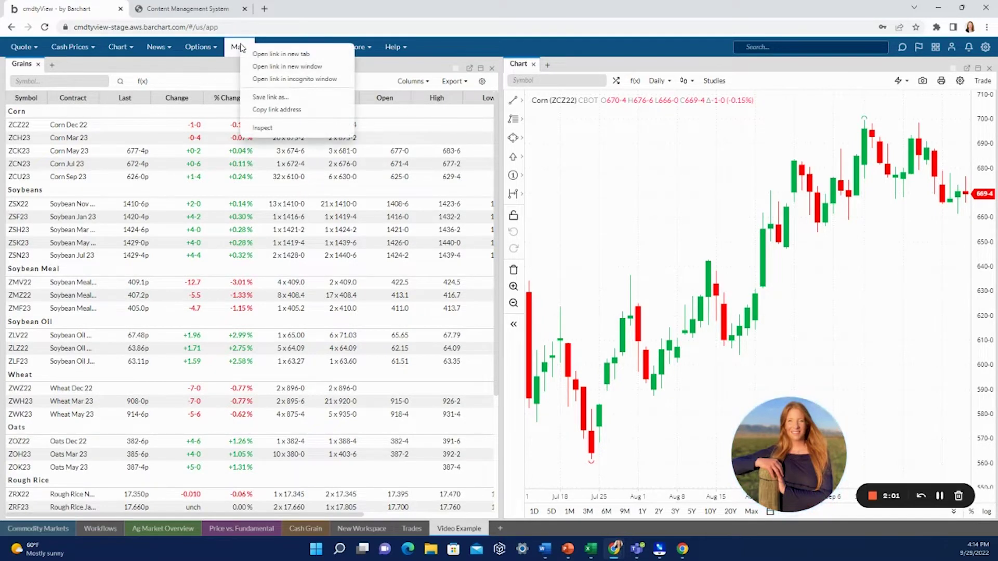
click(238, 50)
click(238, 51)
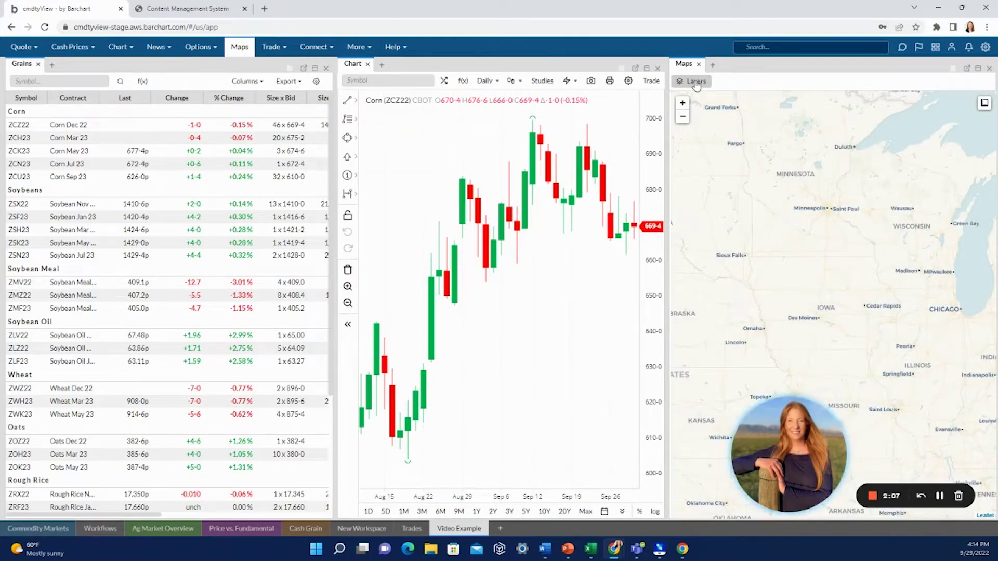
drag(685, 65, 676, 357)
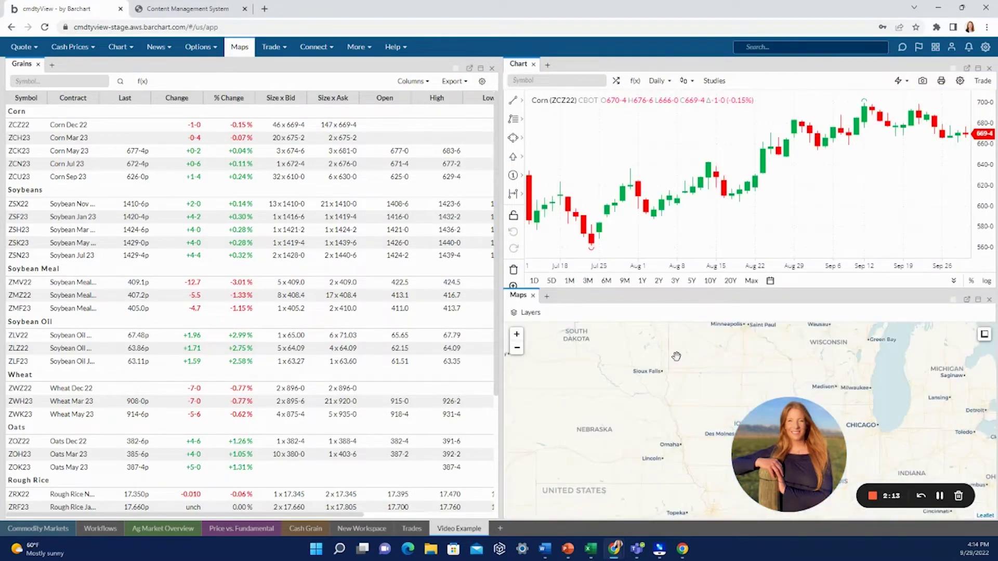
- Pan the map west toward South Dakota and Wyoming and show the map layers list
drag(662, 385, 738, 398)
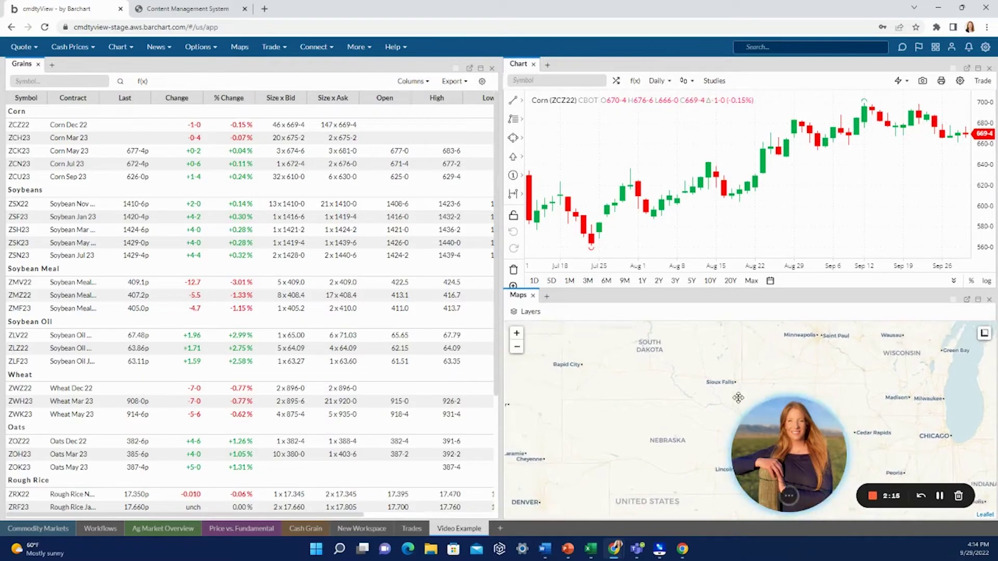
drag(640, 386, 736, 422)
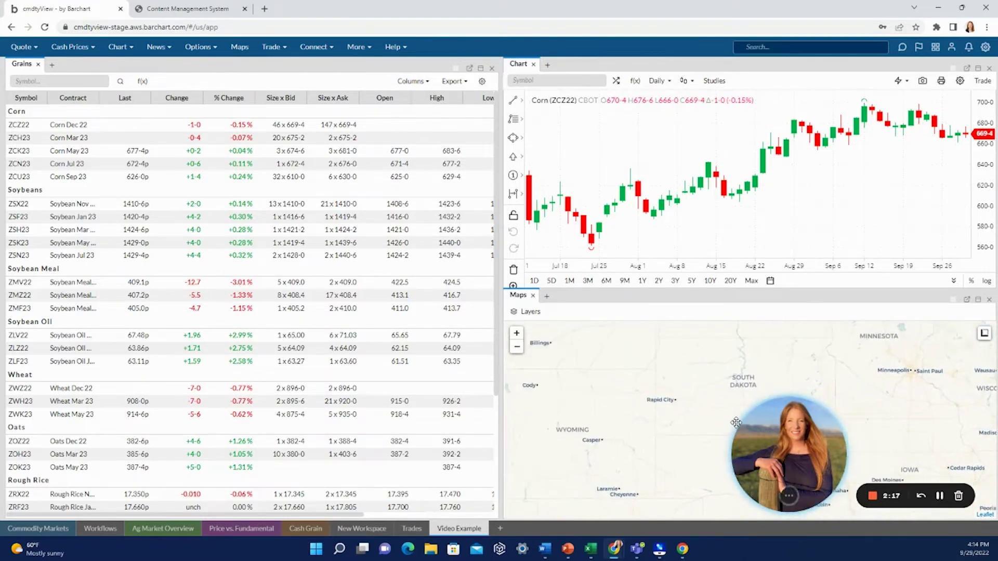
click(520, 315)
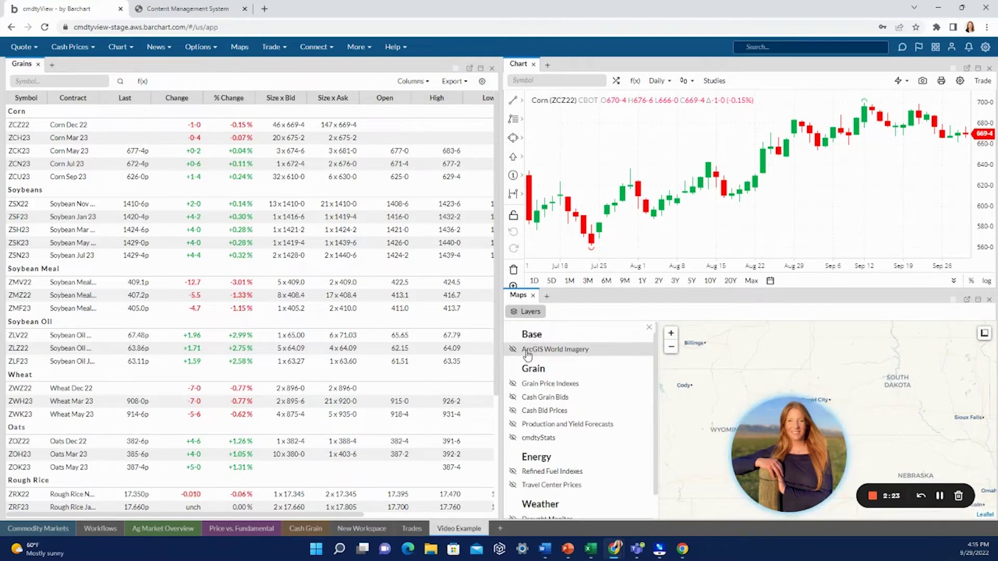
scroll(562, 453, down, 1)
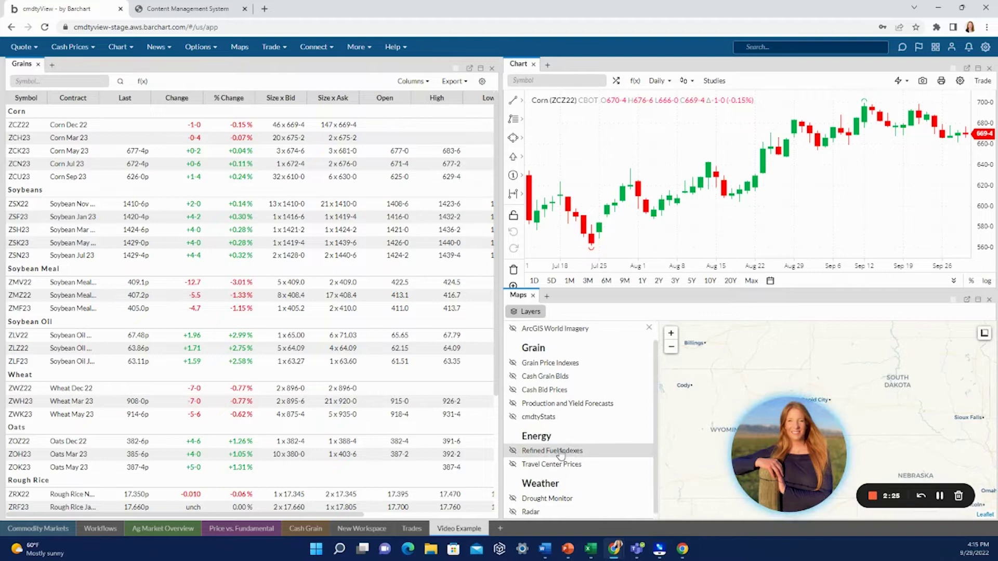
- Turn on the Grain Price Indexes layer and frame the map from Minnesota and Iowa to Ohio
scroll(561, 456, up, 1)
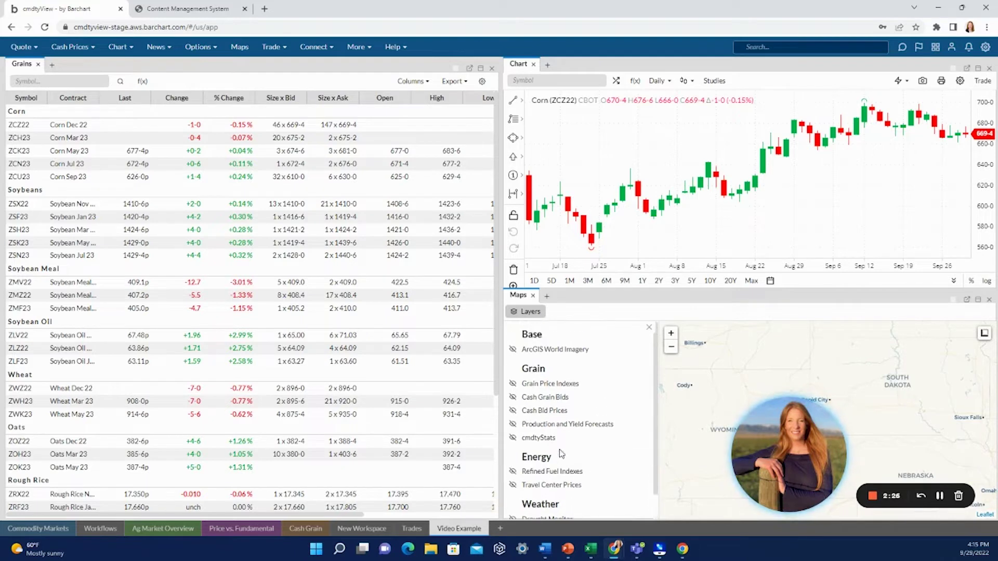
click(514, 385)
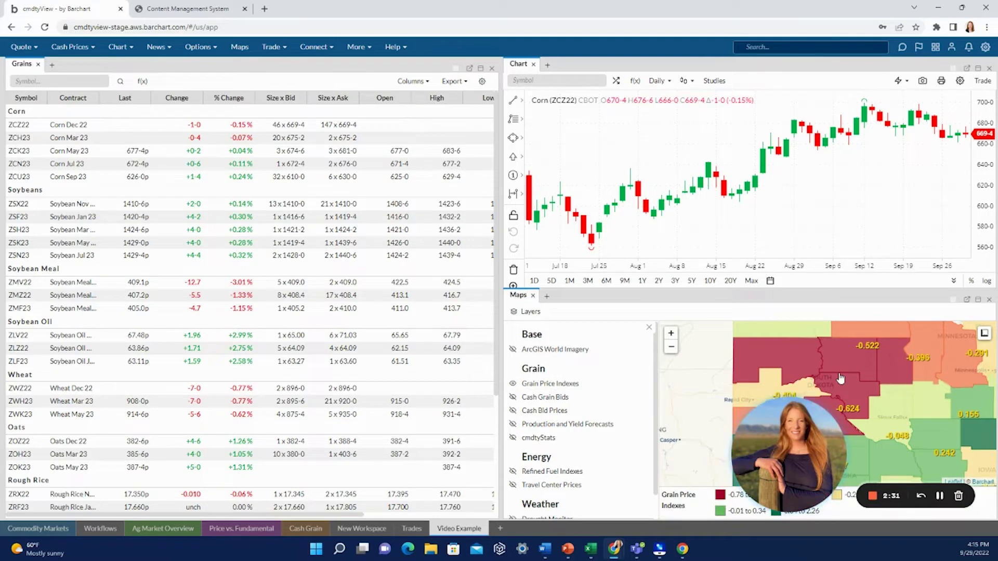
drag(840, 378, 826, 371)
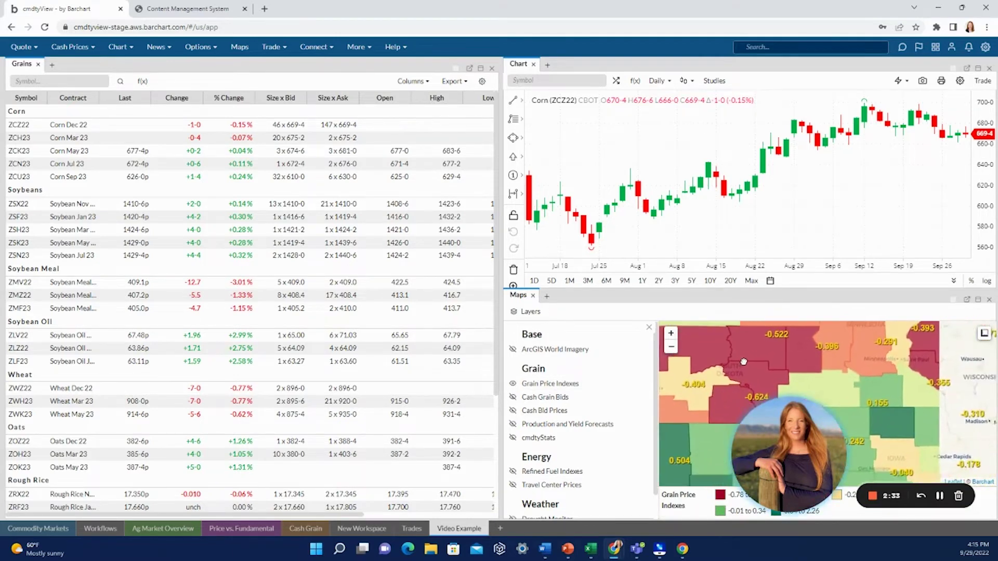
scroll(832, 383, up, 2)
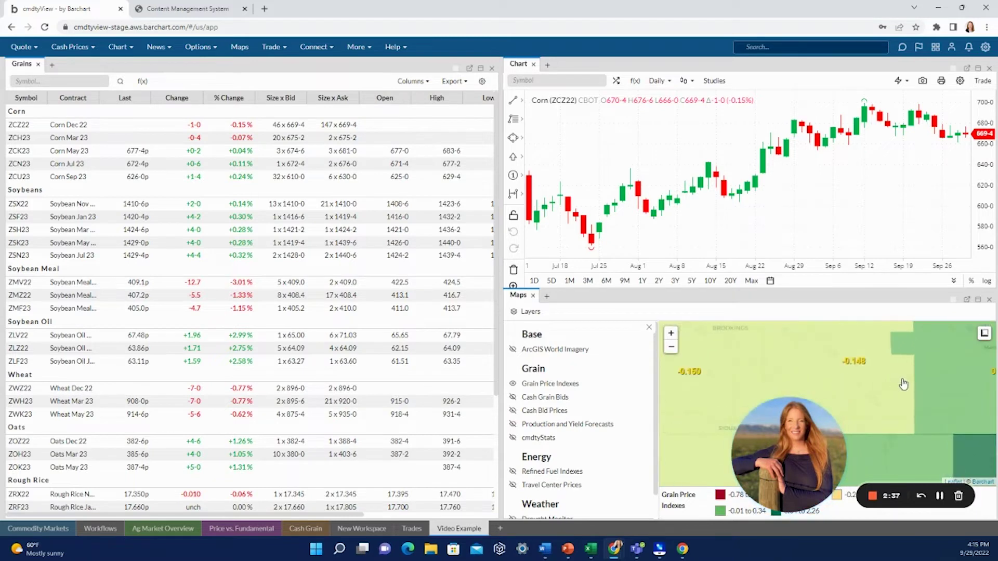
scroll(849, 380, down, 1)
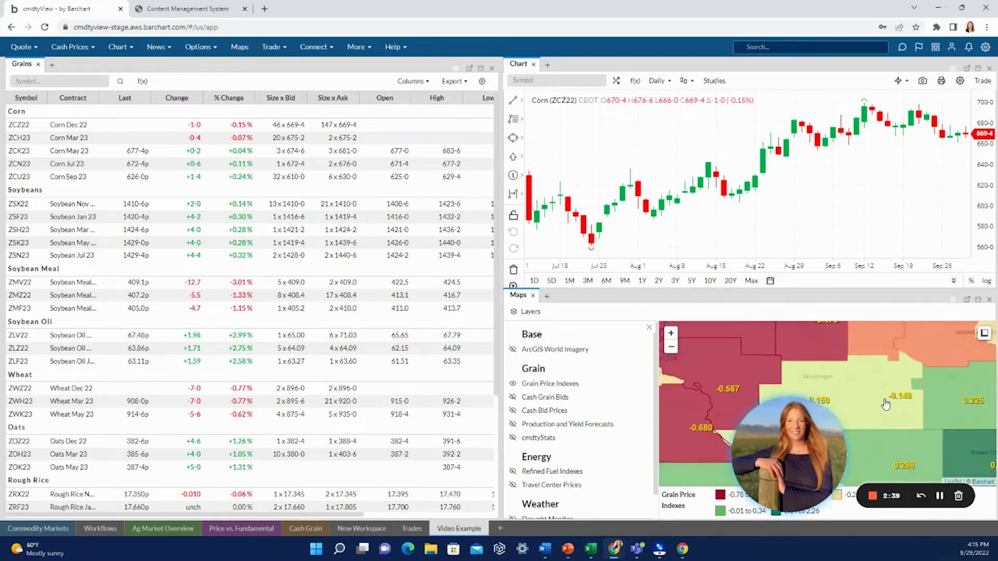
scroll(885, 404, down, 1)
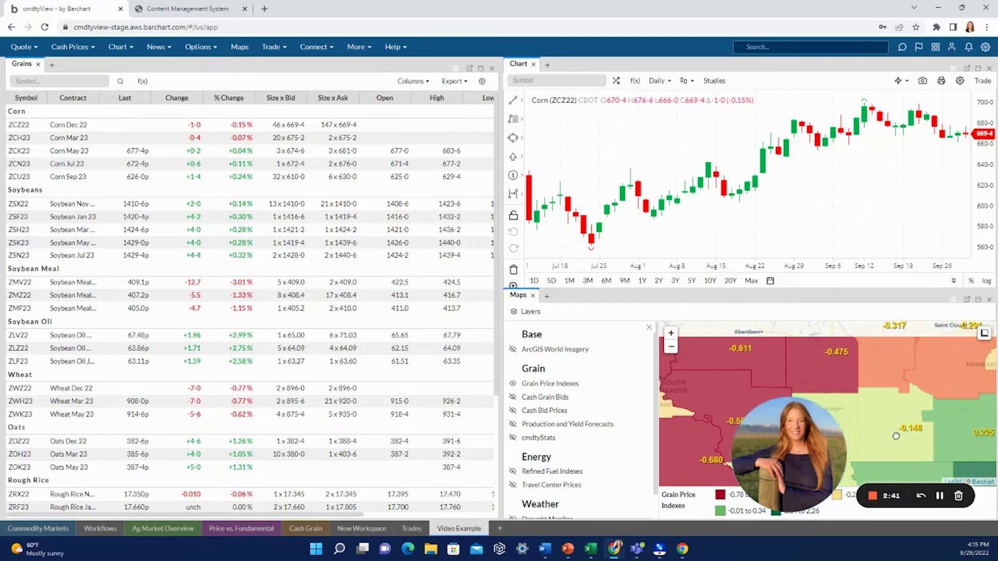
scroll(897, 442, down, 1)
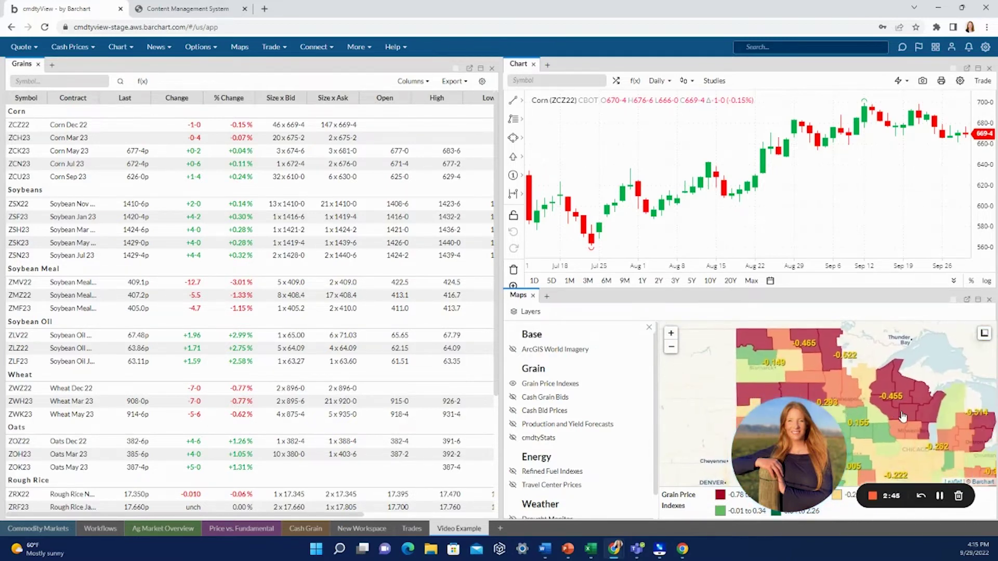
drag(831, 416, 821, 396)
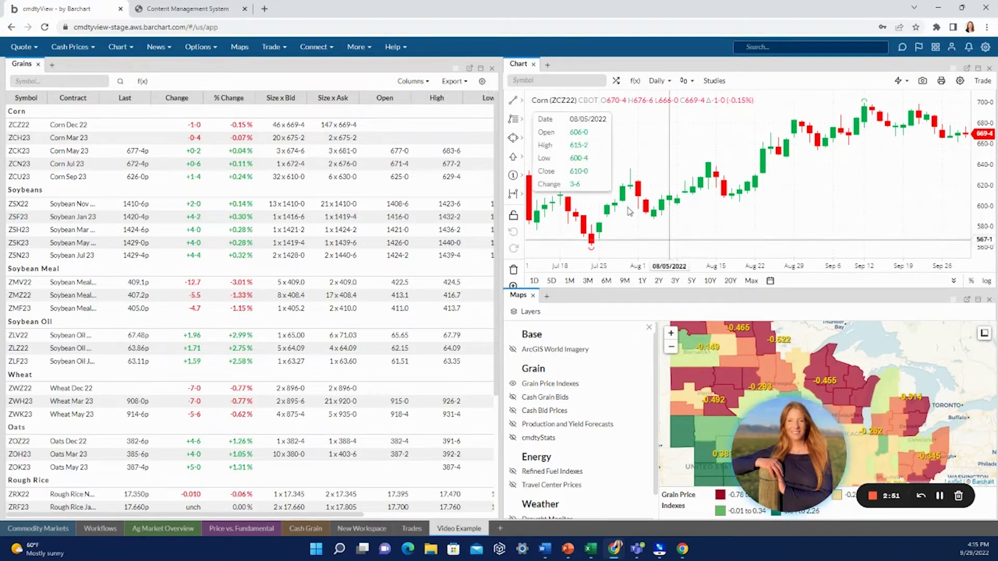
- Set both the Grains board and the Corn chart to the Blue link group
click(457, 69)
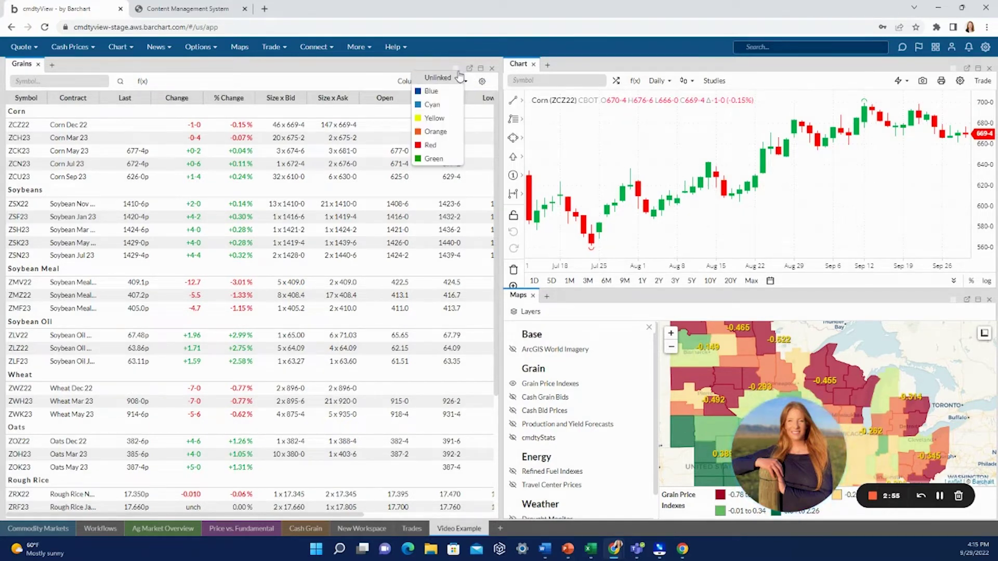
click(436, 92)
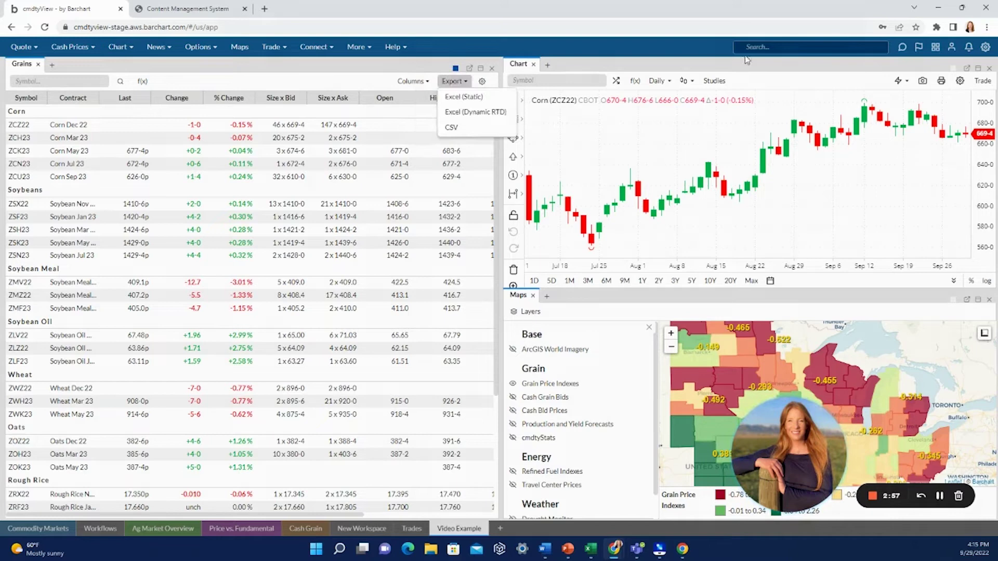
click(952, 69)
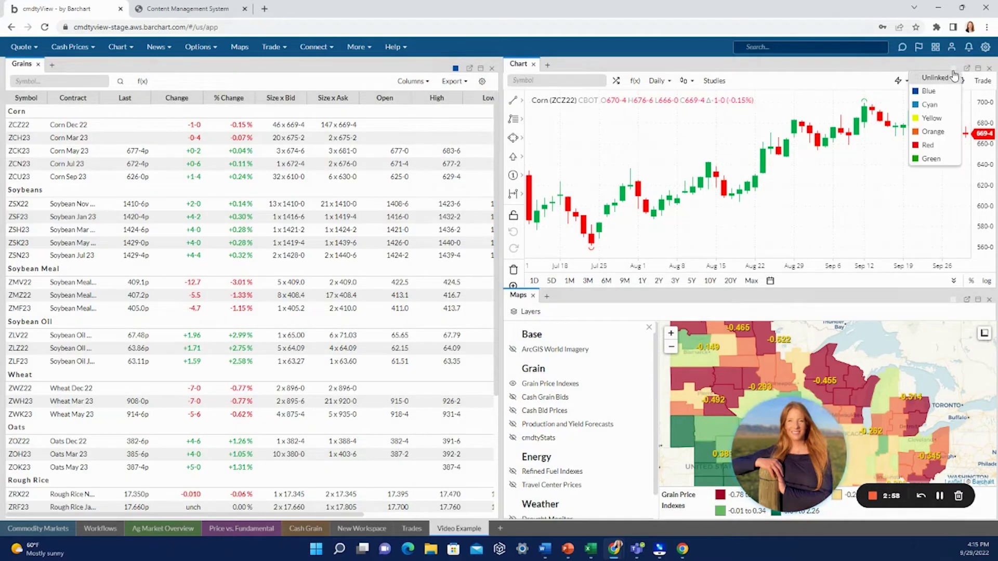
click(929, 92)
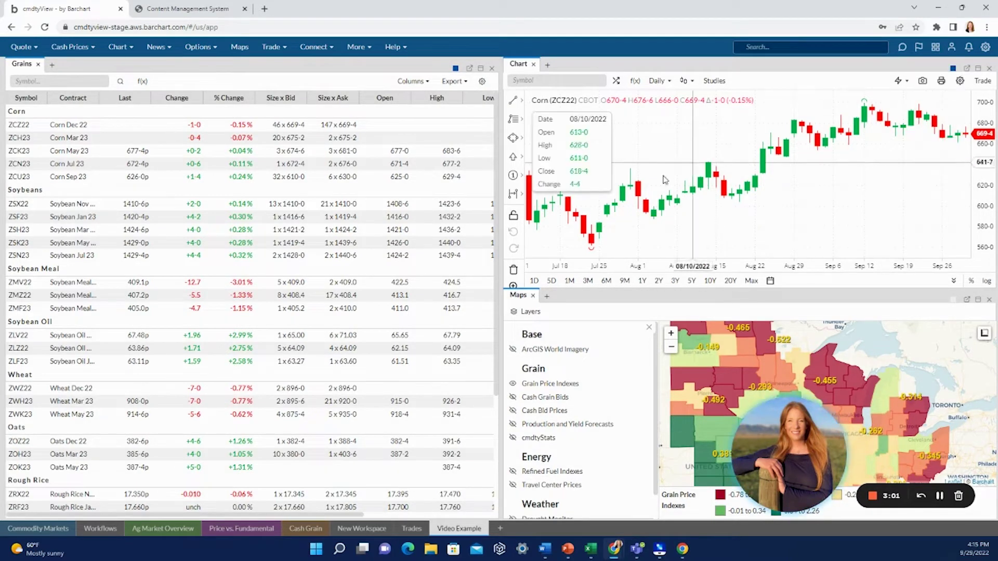
- Pick Soybean Jan 23, Corn Mar 23, then Soybean Meal ZMZ22 on the Grains board to drive the chart
click(92, 222)
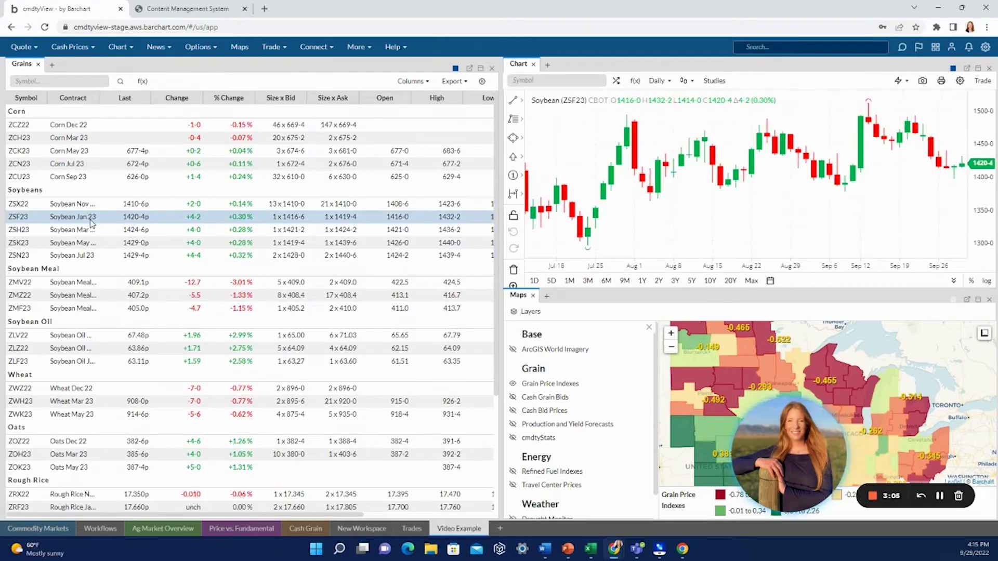
click(87, 139)
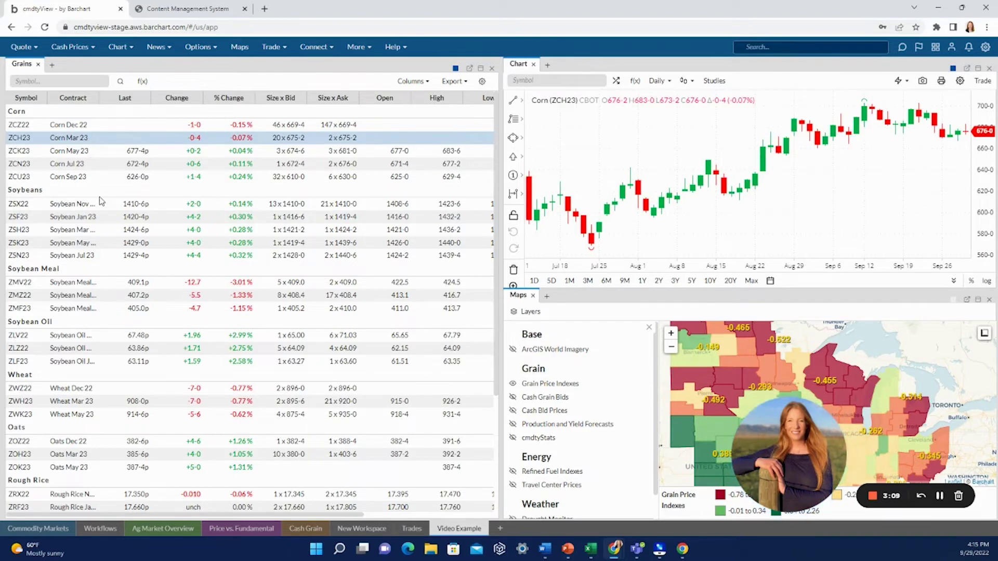
click(93, 296)
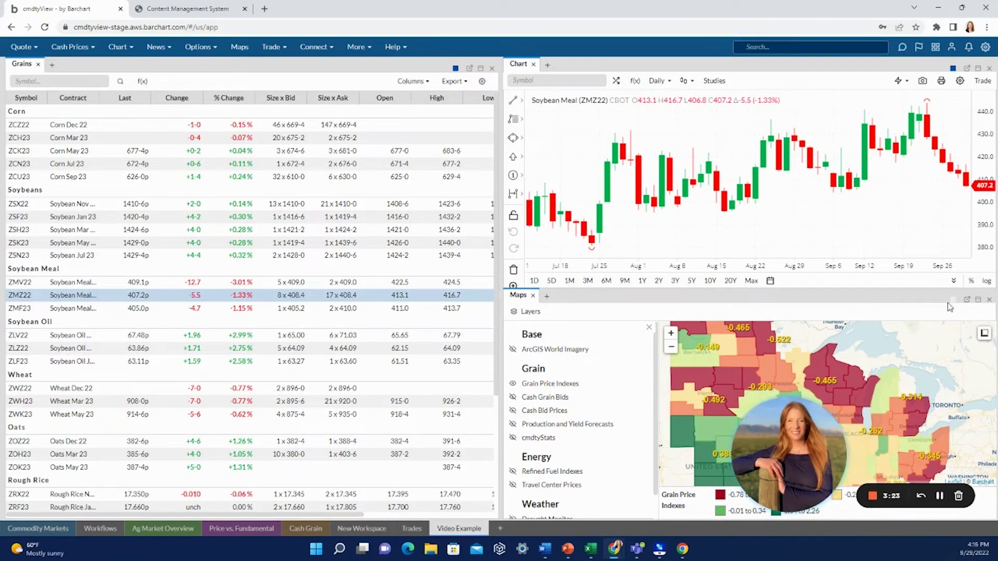
click(977, 301)
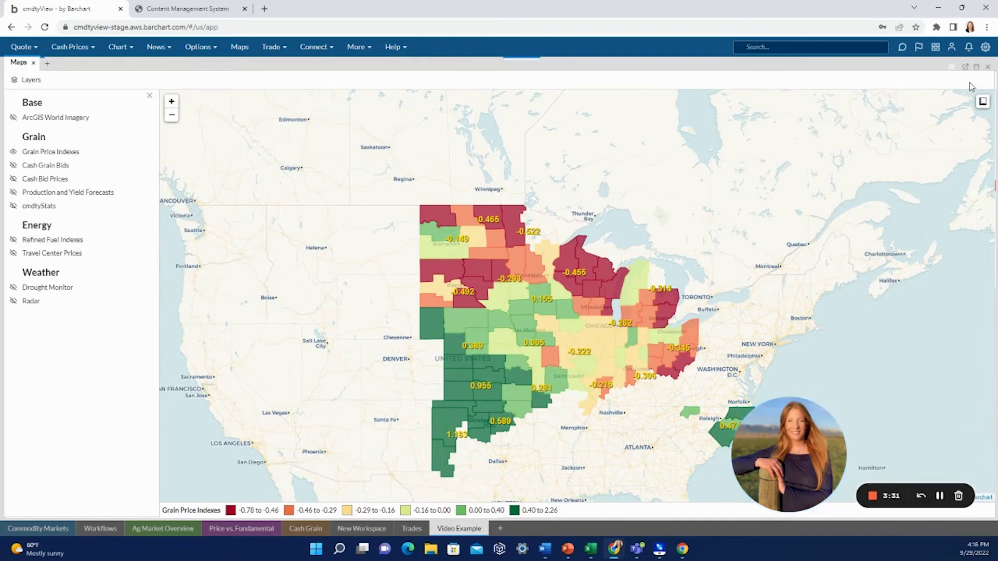
click(976, 68)
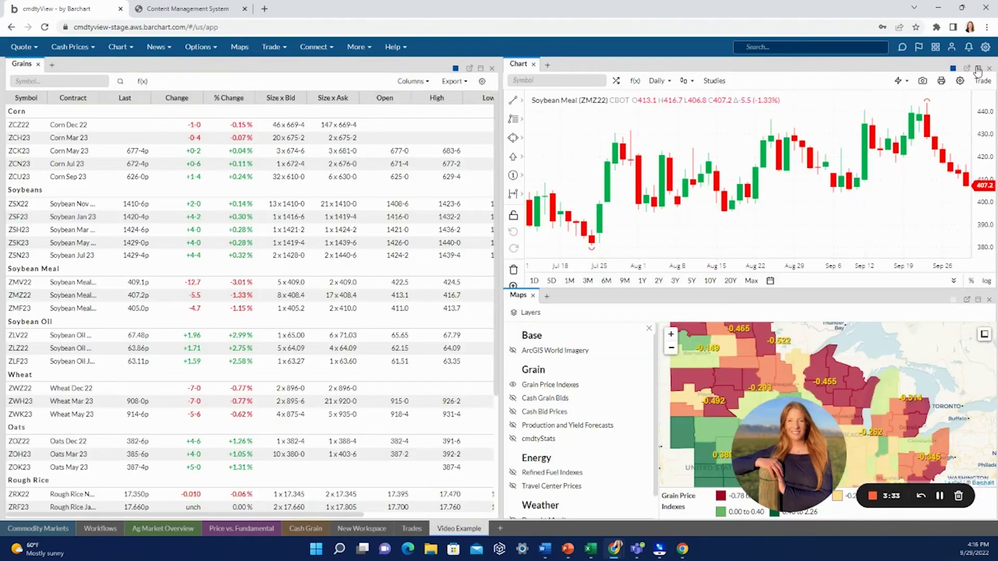
- Close the map's layers list and add a Livestock quote board tab to the Grains panel
click(648, 327)
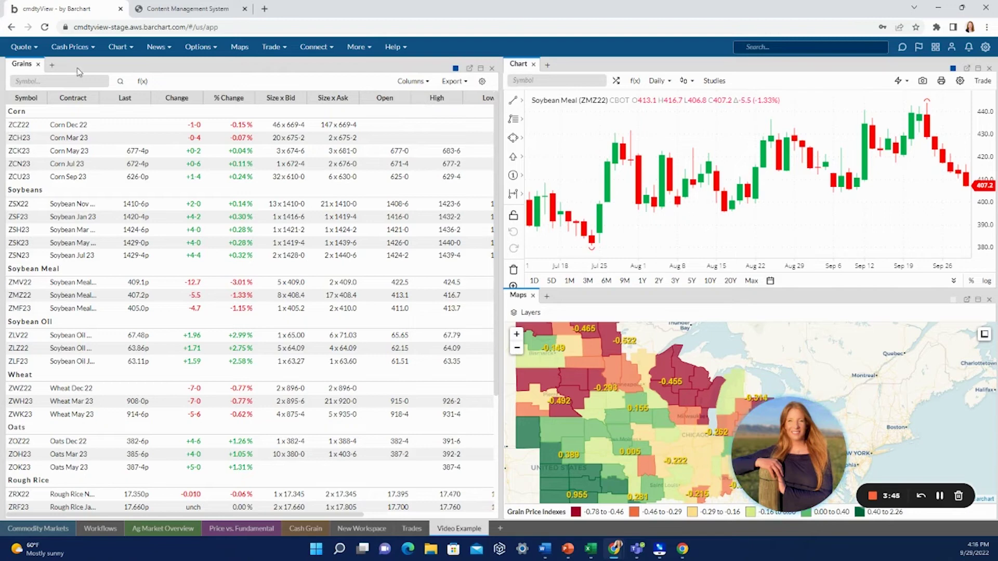
click(54, 66)
mouse_move(63, 78)
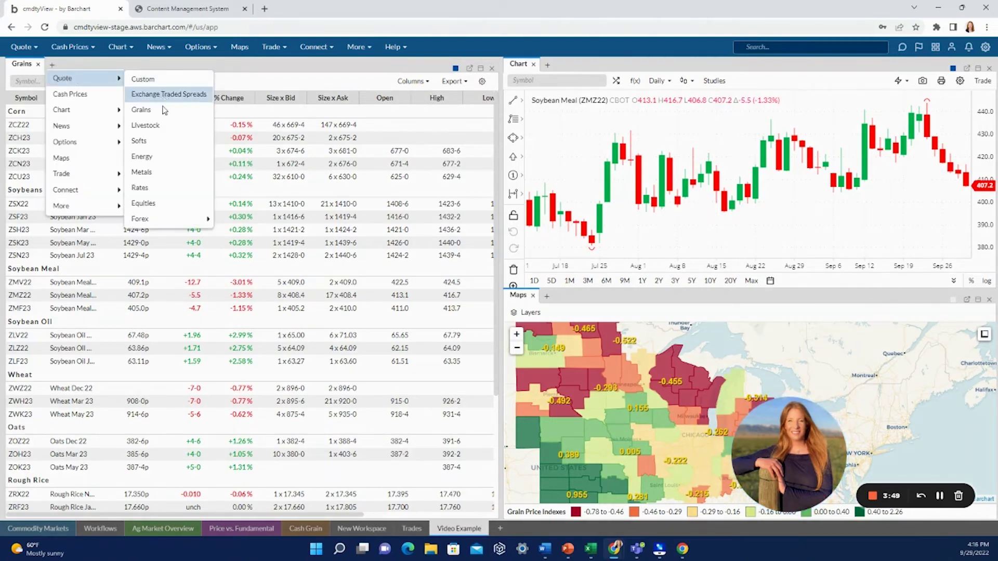
click(154, 125)
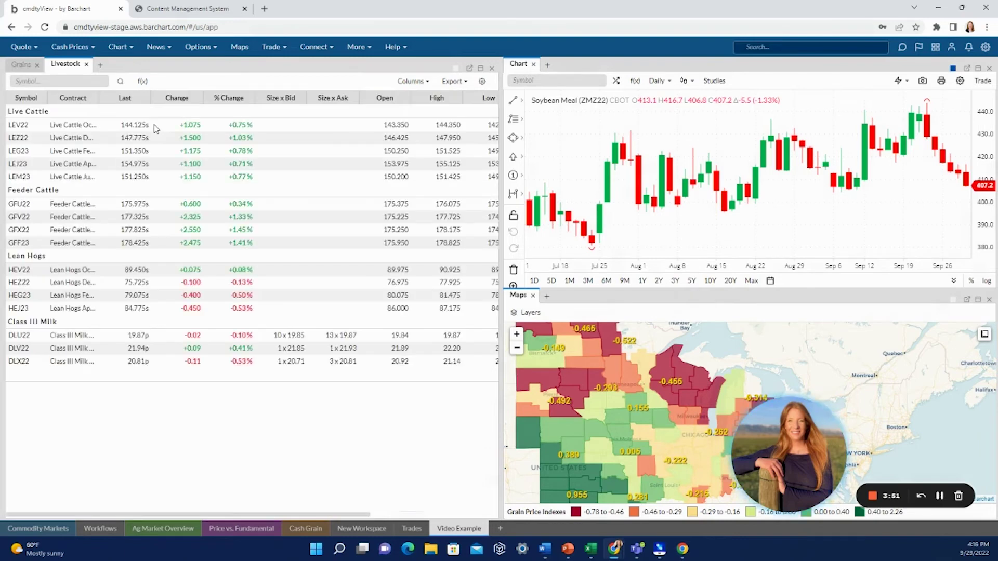
- Select Live Cattle LEZ22 on the Livestock board and link the board to the chart in Blue
click(128, 141)
click(145, 242)
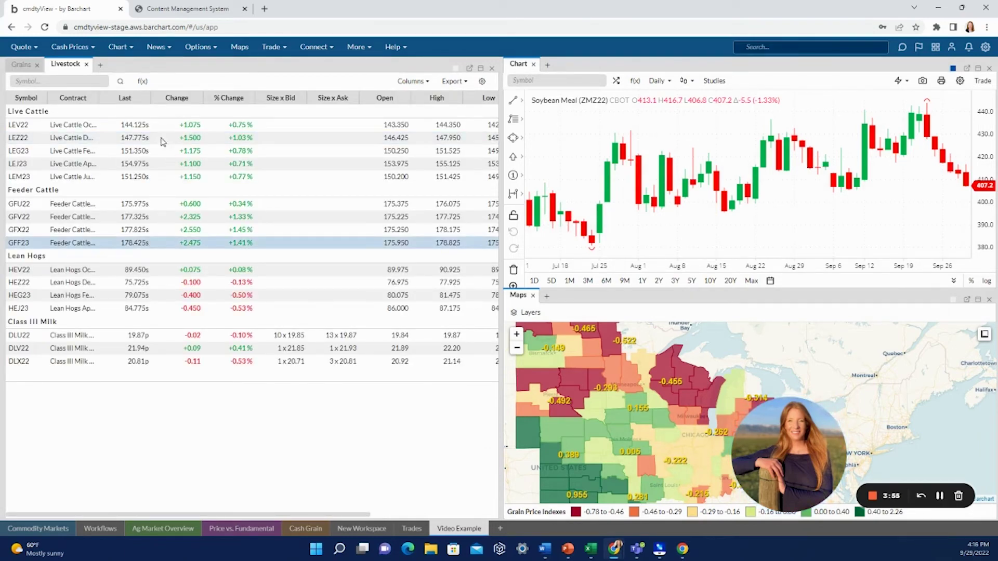
click(134, 141)
click(412, 81)
click(453, 82)
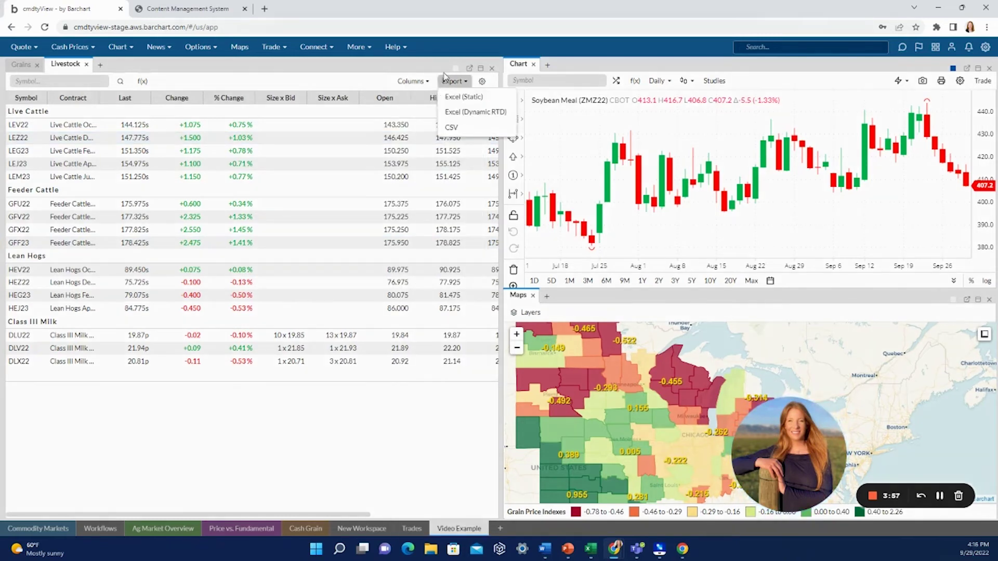
click(456, 69)
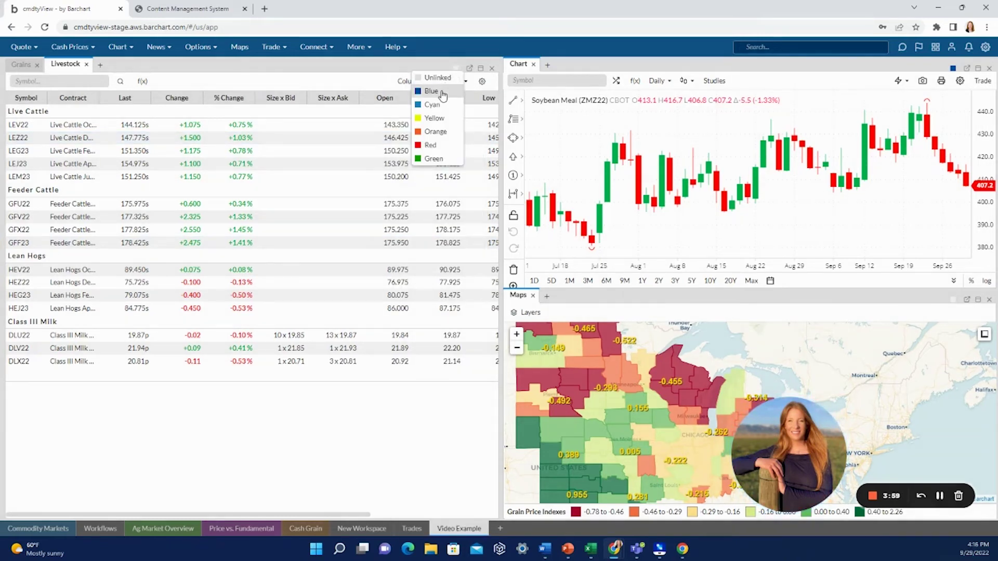
click(441, 92)
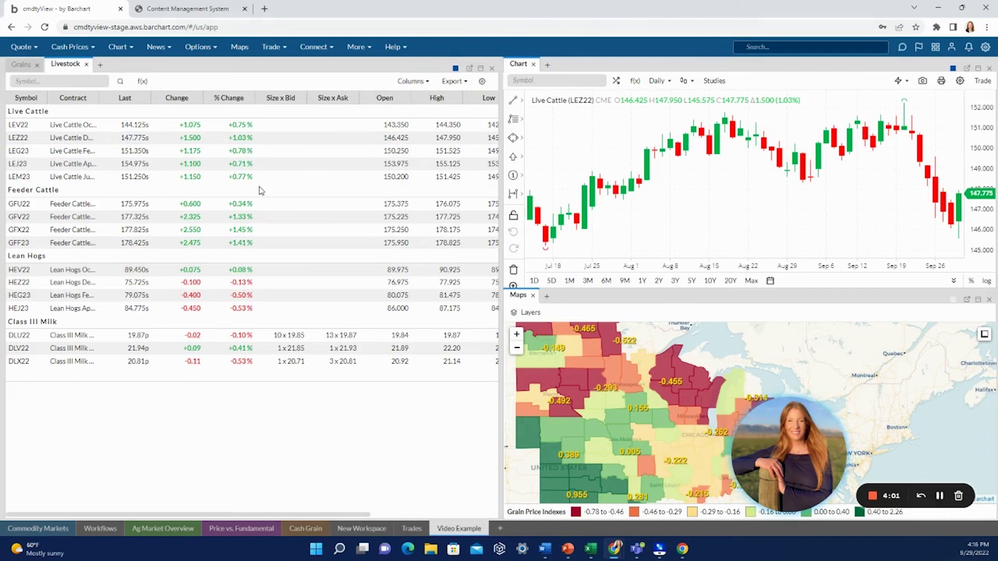
- Chart LEZ22 and GFV22 from Livestock, then Soybean ZSF23 and Corn ZCH23 from Grains
click(72, 141)
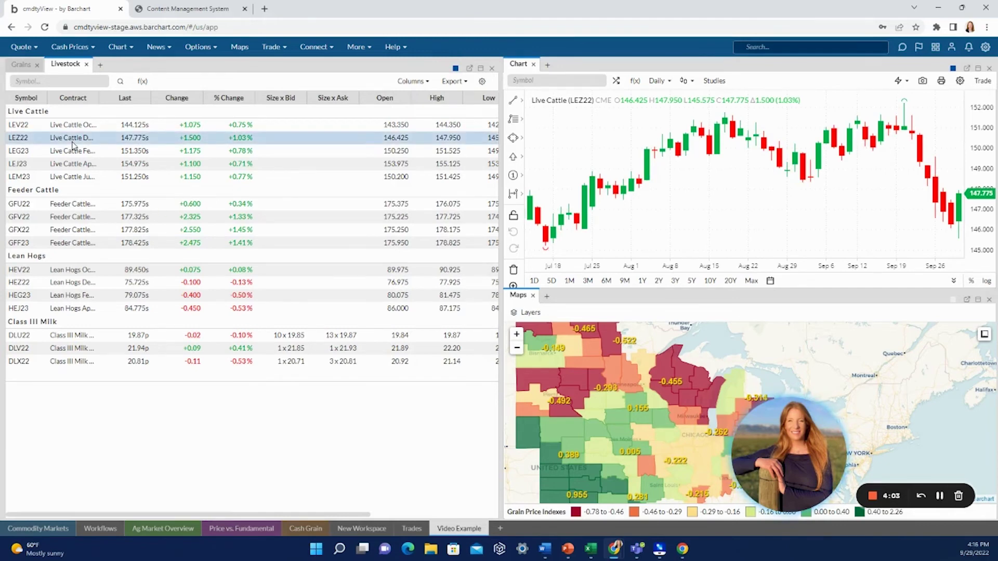
click(82, 221)
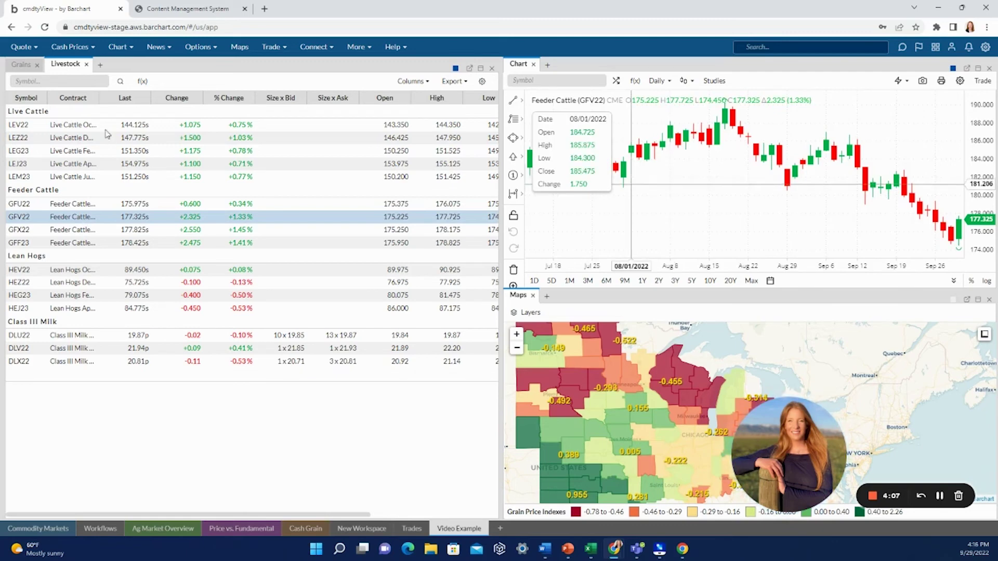
click(20, 66)
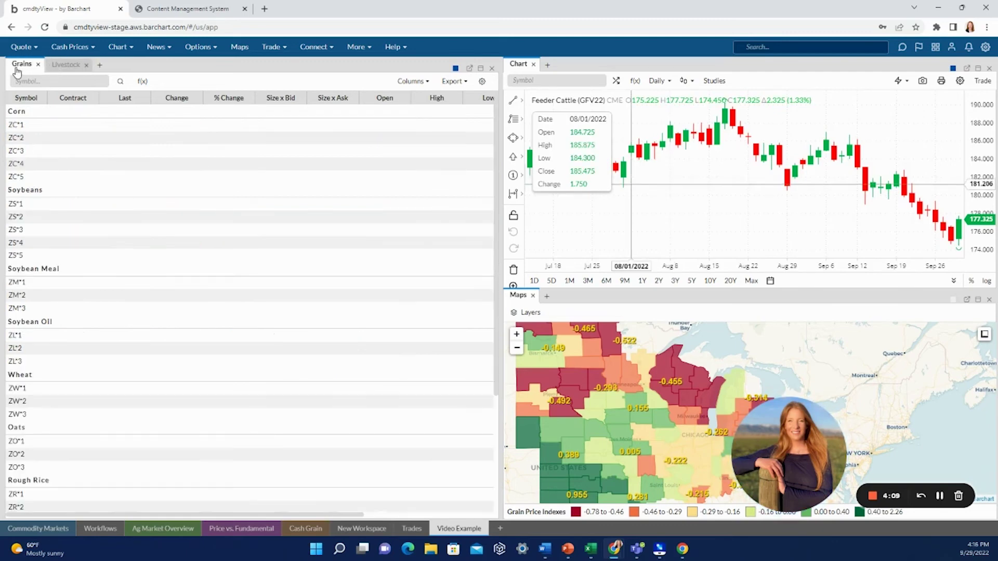
click(126, 215)
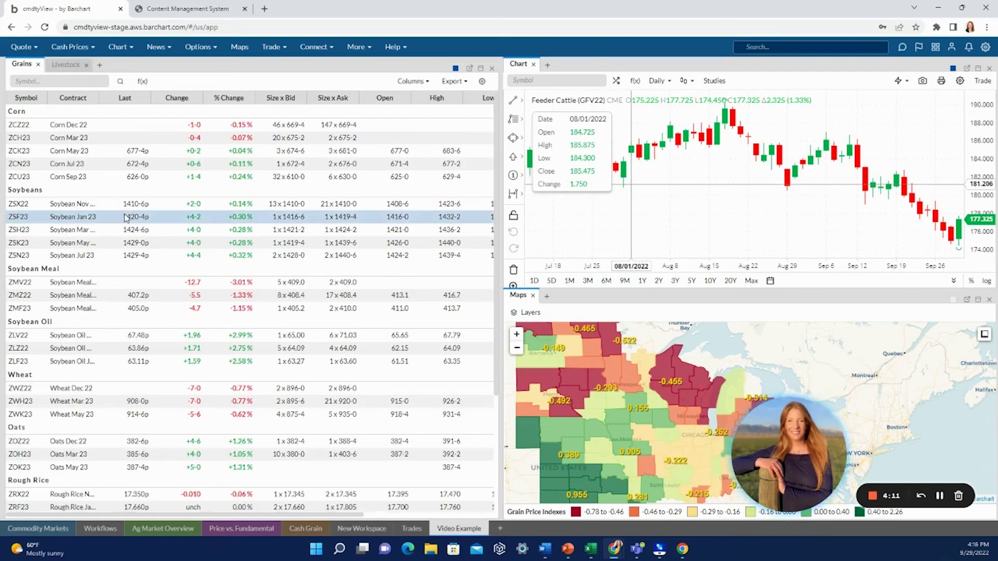
click(114, 142)
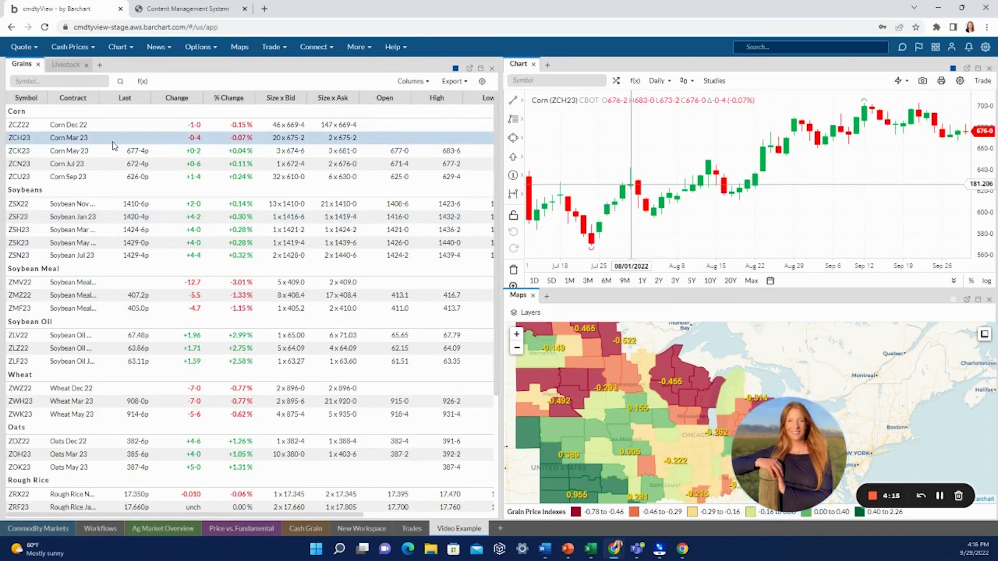